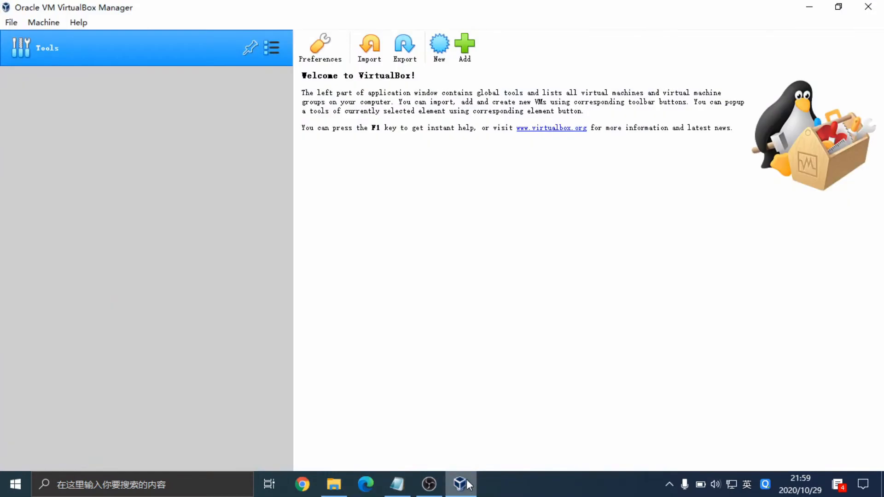
Import E:\Yeastar-K2-Demo\K2-80.13.0.15.ova and advance to its appliance settings (Ubuntu 64-bit, 2 CPUs, 2048 MB).
left_click(11, 22)
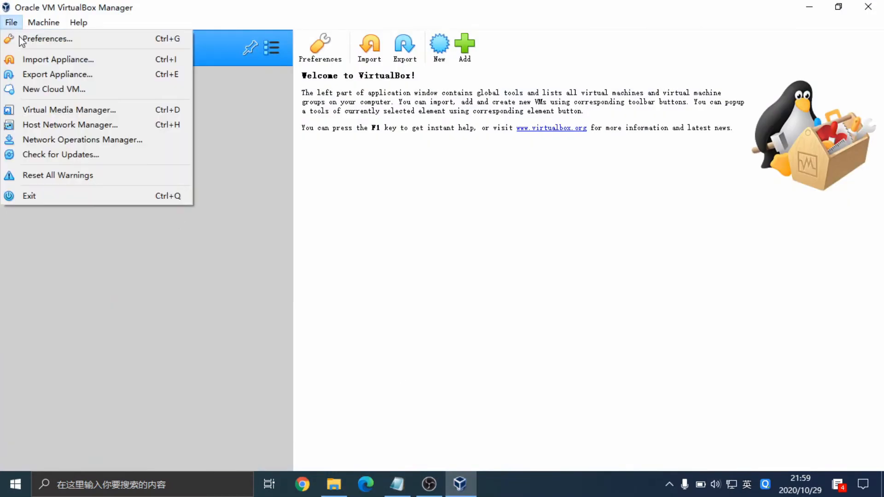
left_click(37, 58)
left_click(716, 177)
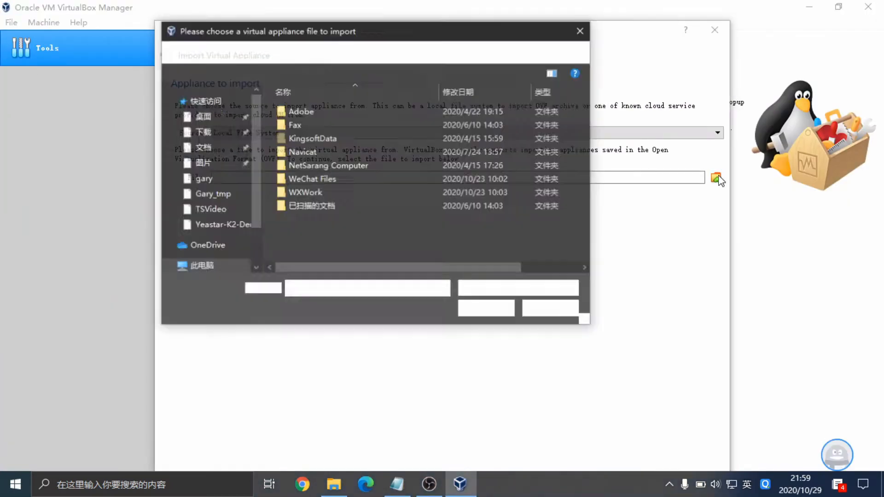
left_click(232, 254)
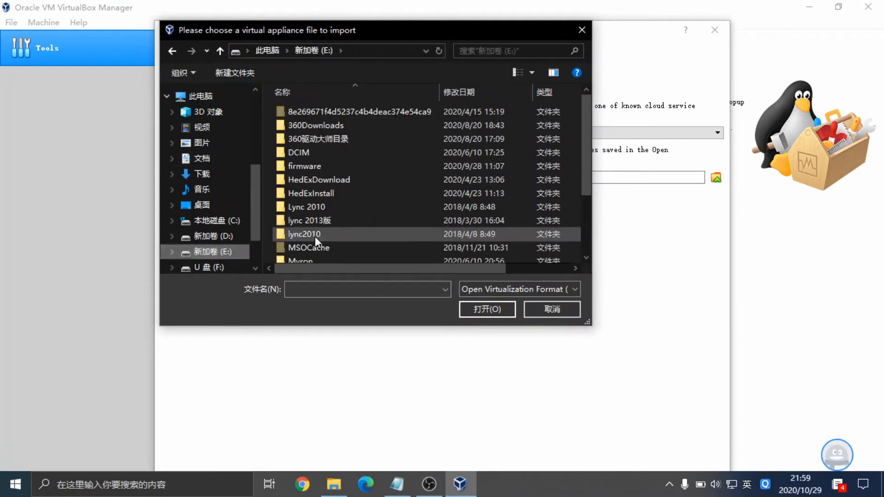
scroll(322, 233, "down", 2)
double_click(327, 256)
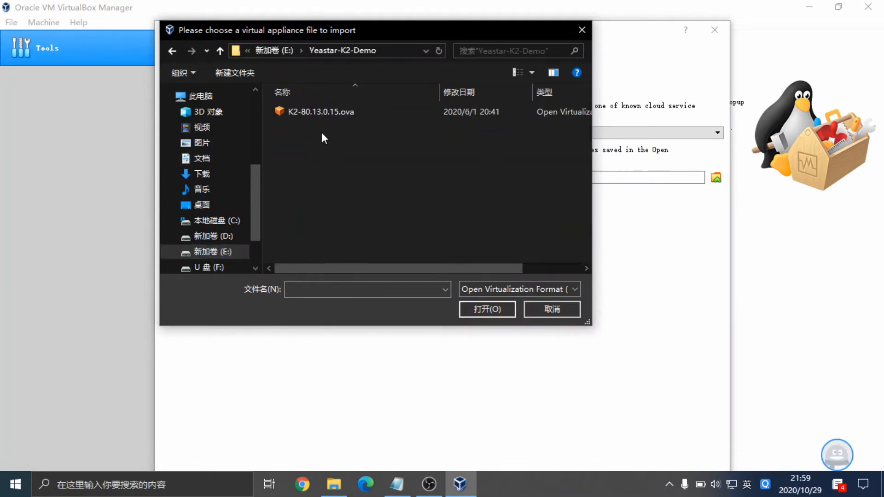
left_click(328, 111)
left_click(479, 310)
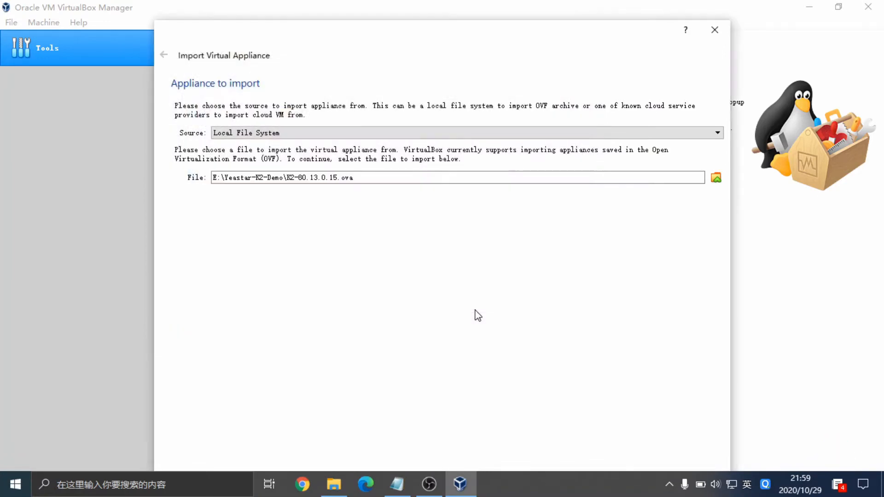
left_click_drag(519, 65, 517, 1)
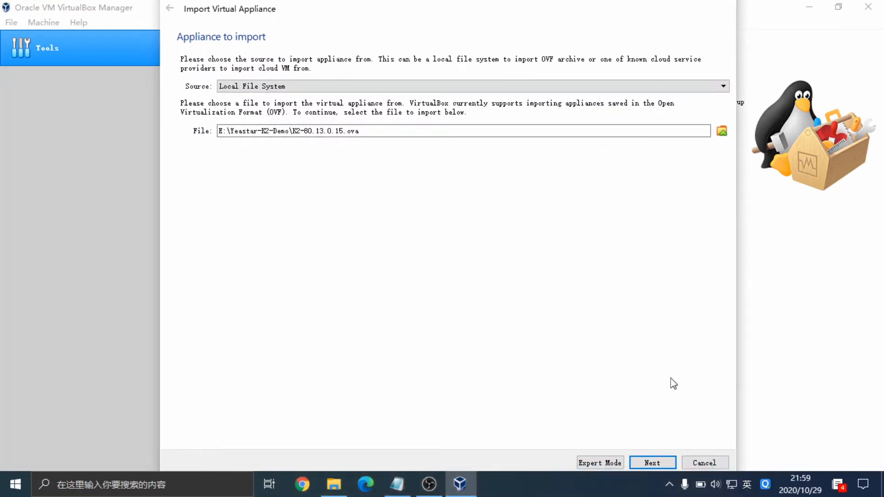
left_click(647, 463)
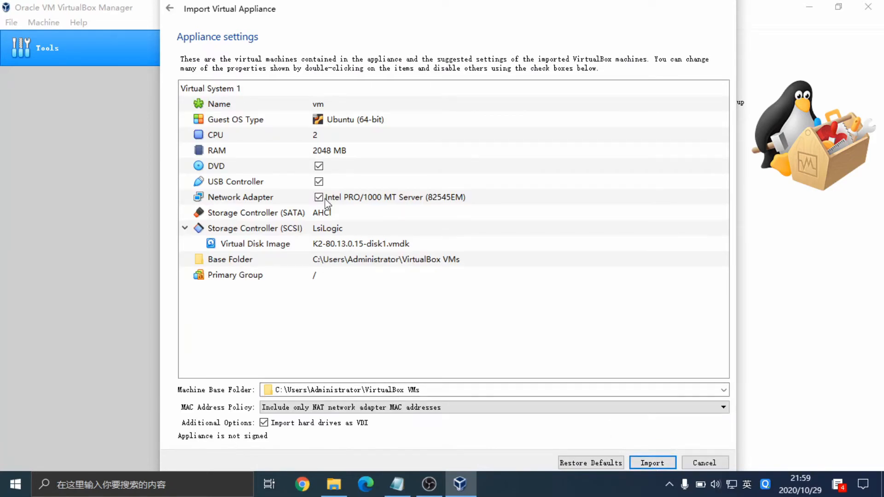
Change the appliance RAM from 2048 MB to 4096 MB and start the import.
left_click(329, 152)
double_click(330, 152)
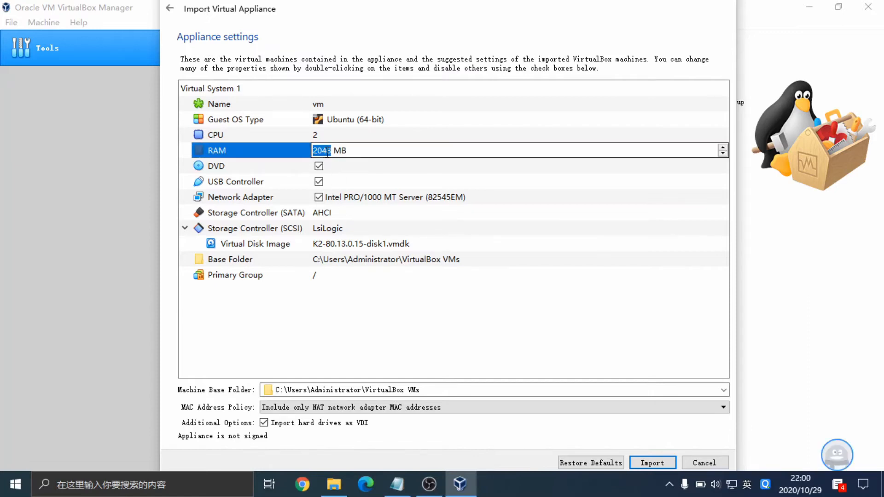
type("409")
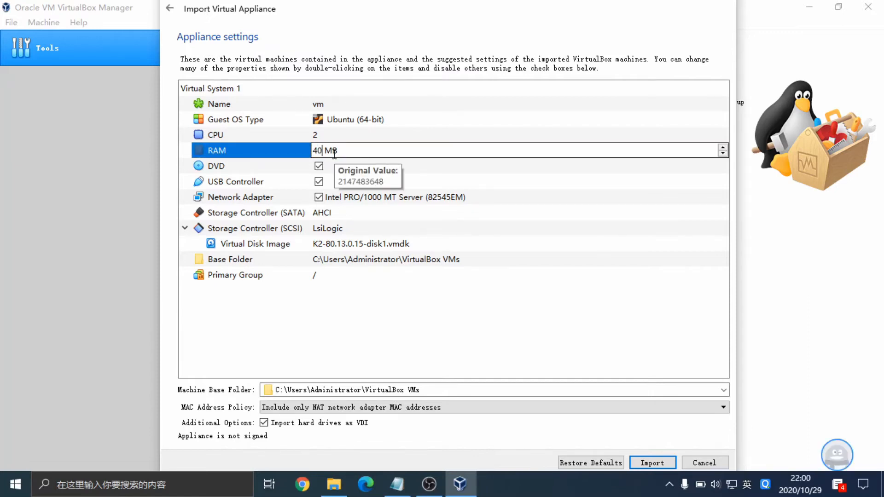
type("6")
key("Return")
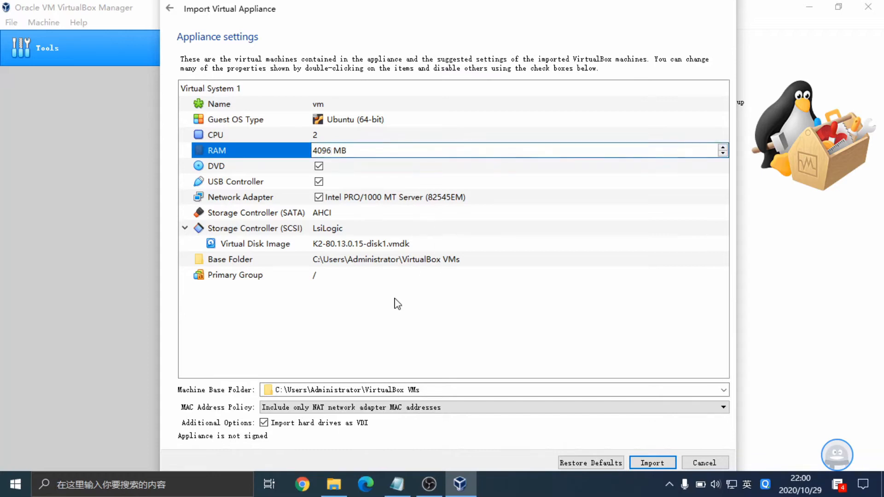
left_click(335, 135)
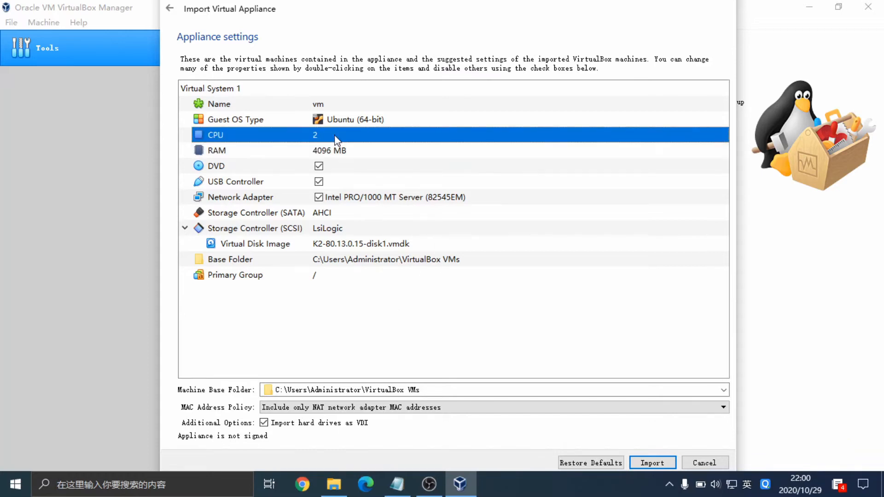
left_click(653, 465)
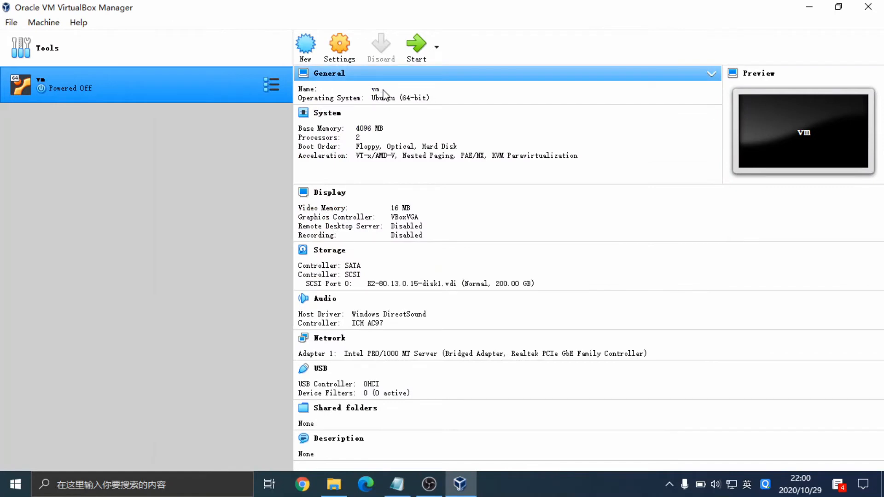
Rename the VM from vm to YeastarK2Demo and start it.
left_click(376, 90)
double_click(433, 122)
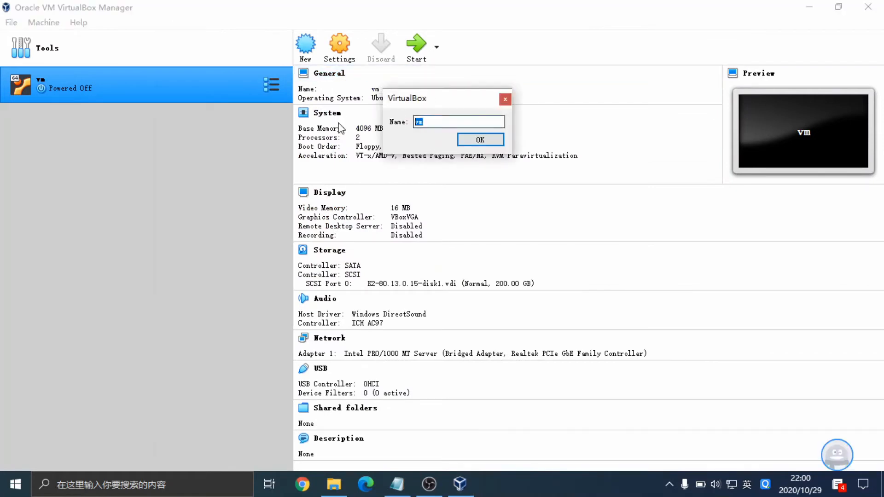
type("YeastarK")
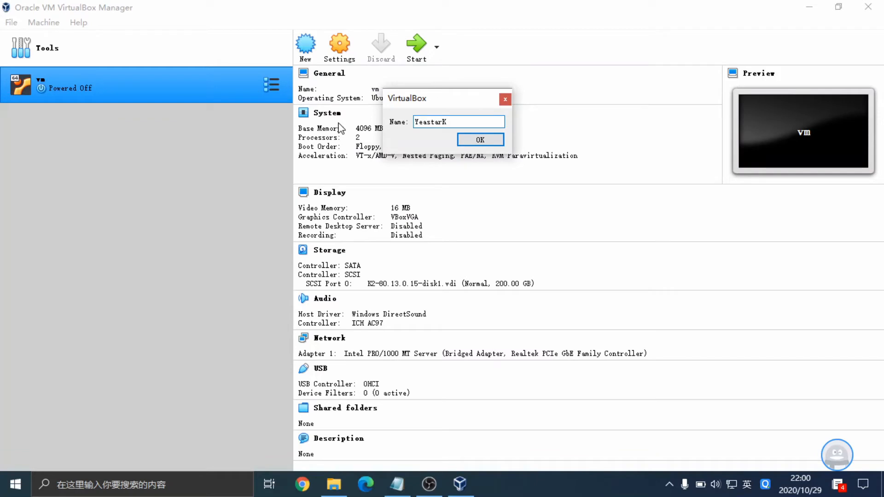
type("2Demo")
left_click(473, 143)
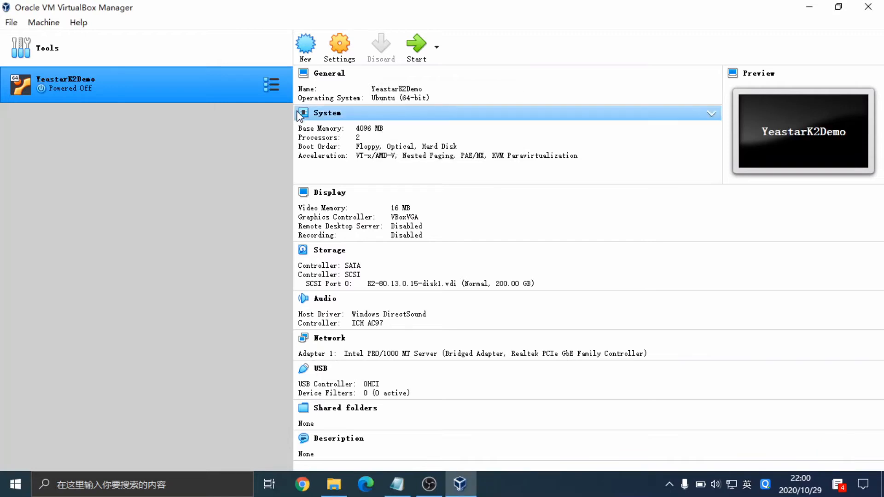
left_click(417, 56)
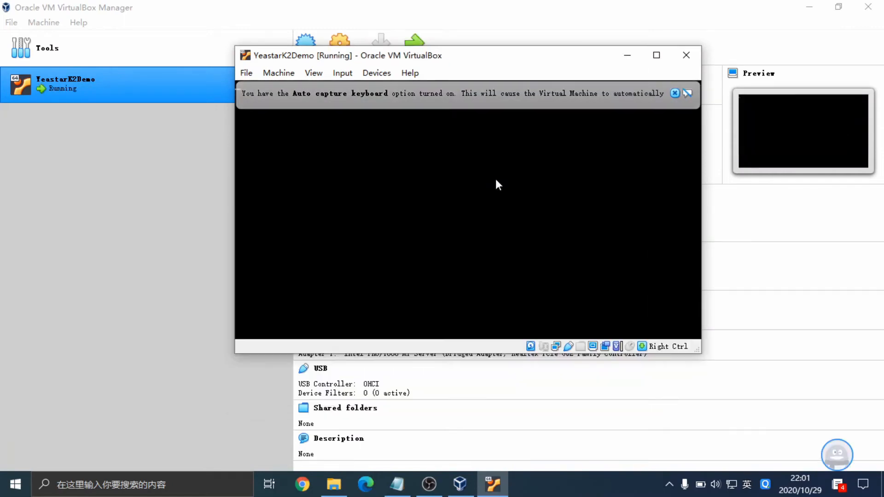
Open Windows Network & Internet settings from the tray network icon.
left_click(731, 487)
right_click(732, 487)
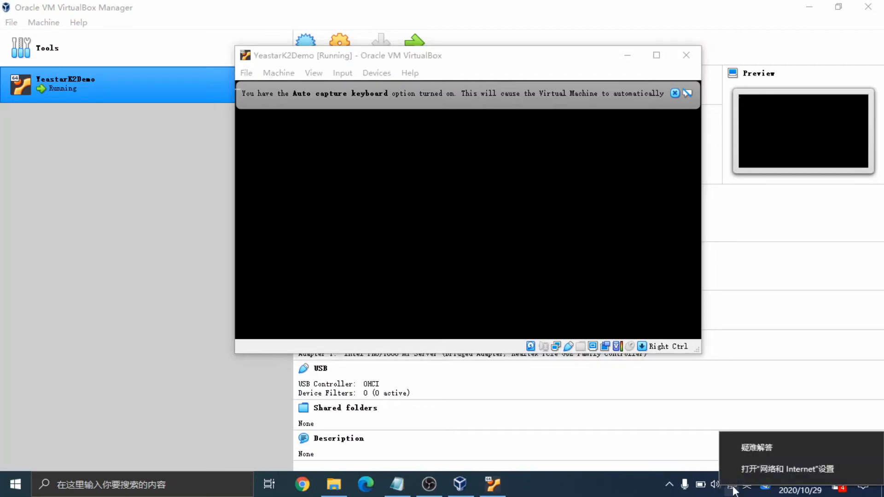
left_click(751, 469)
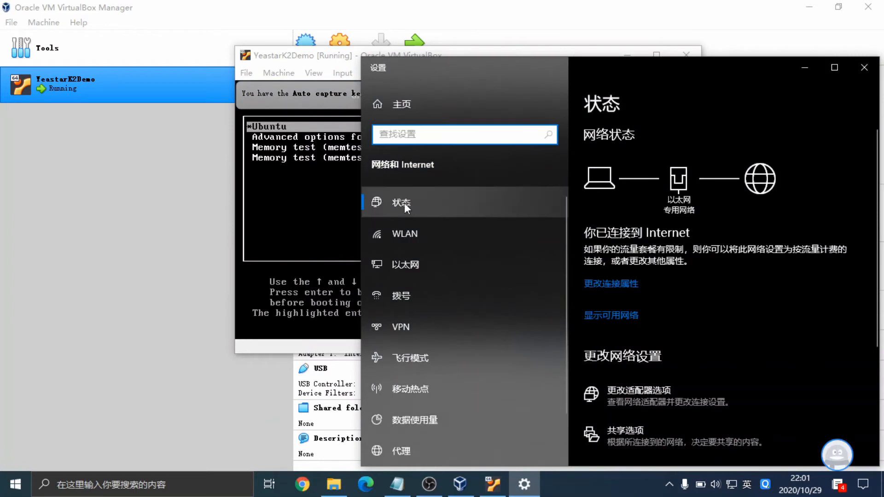
double_click(343, 62)
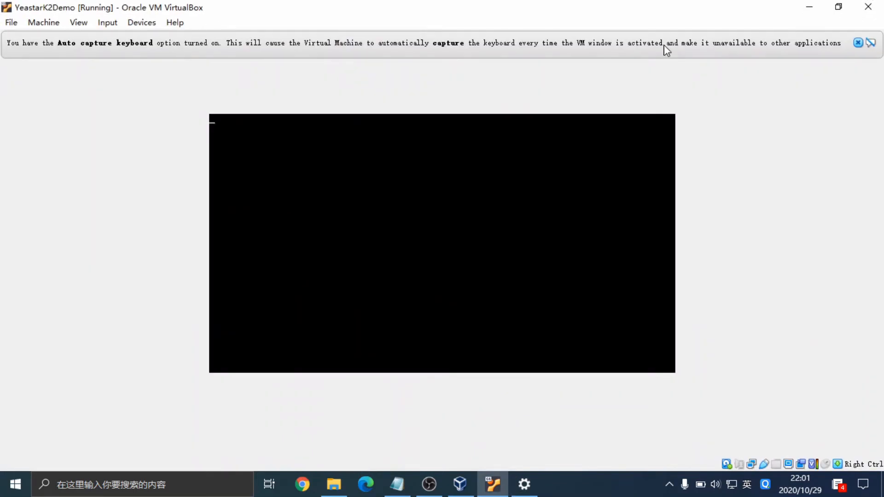
left_click(840, 10)
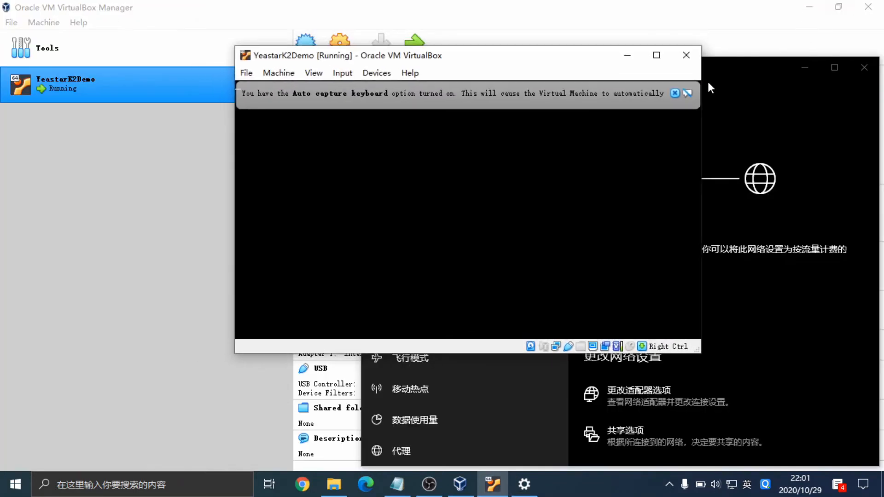
left_click_drag(495, 50, 311, 37)
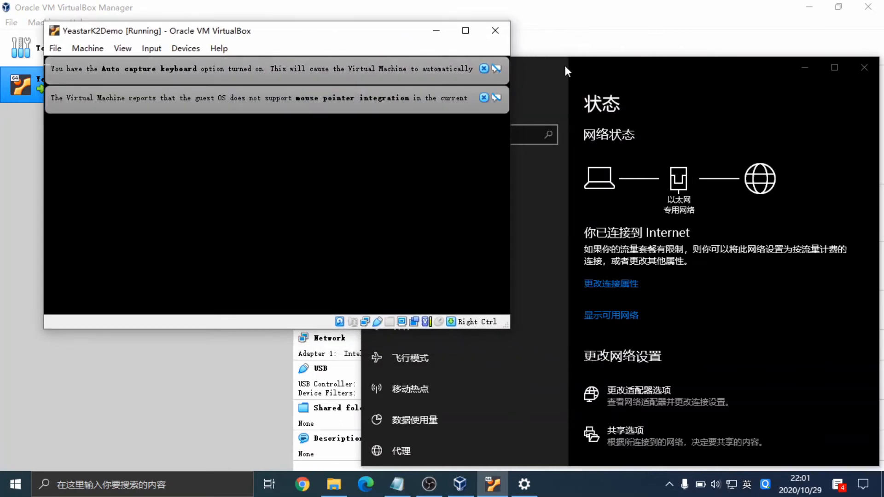
Show the Ethernet page with the connected Yeastar network and bring up the adapter list.
left_click(545, 68)
left_click_drag(546, 67, 579, 18)
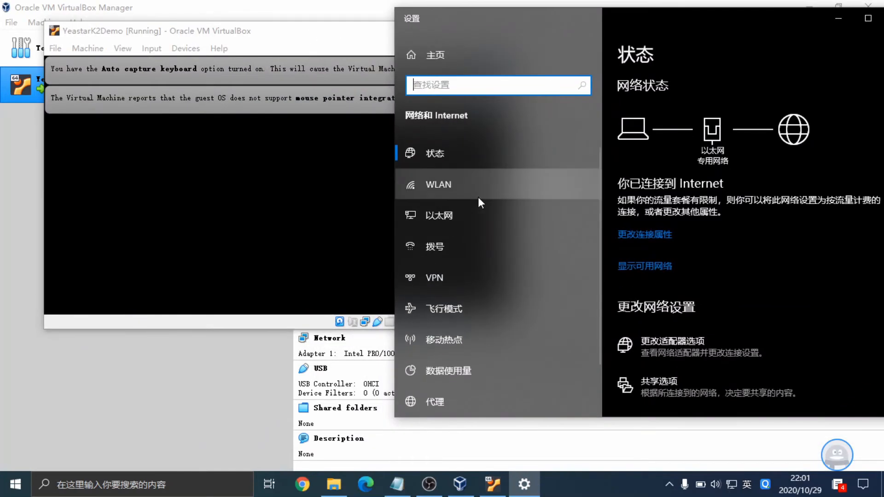
left_click(445, 215)
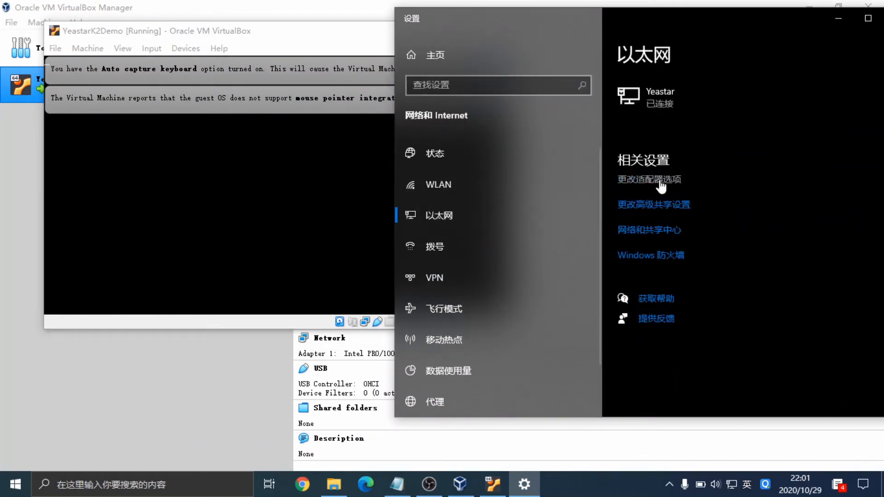
left_click(662, 186)
Inspect the Ethernet adapter's advanced IPv4 settings, showing host IPs 192.168.8.18 and 192.168.5.151.
left_click(634, 147)
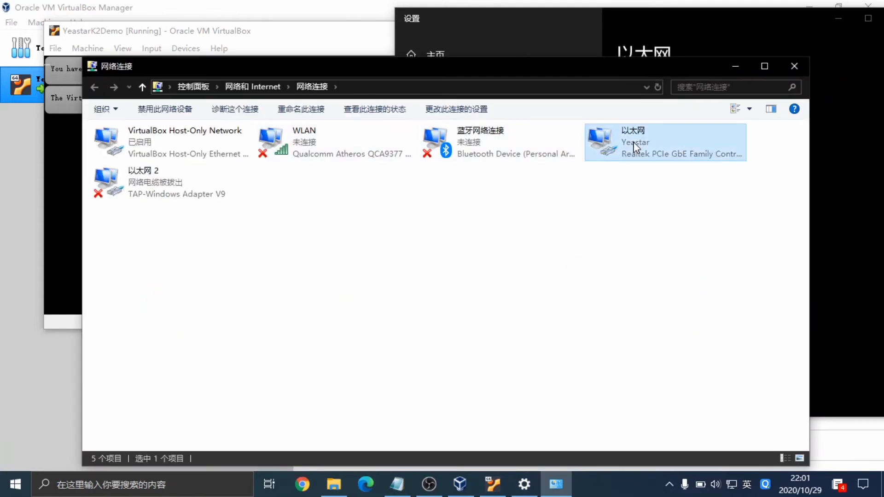
double_click(634, 147)
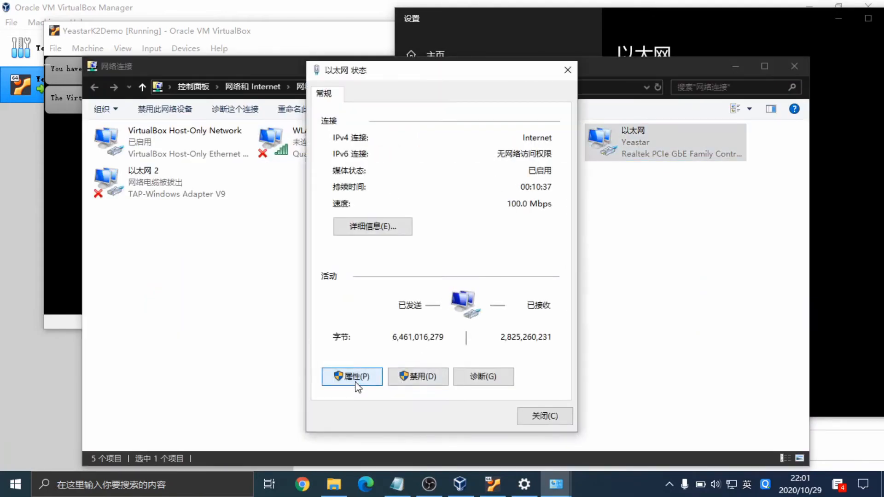
left_click(356, 382)
left_click(456, 282)
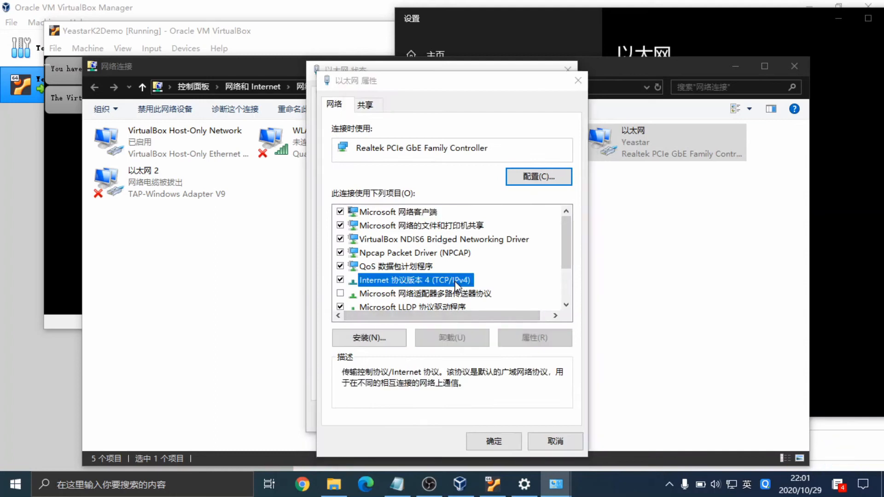
double_click(456, 282)
left_click(580, 410)
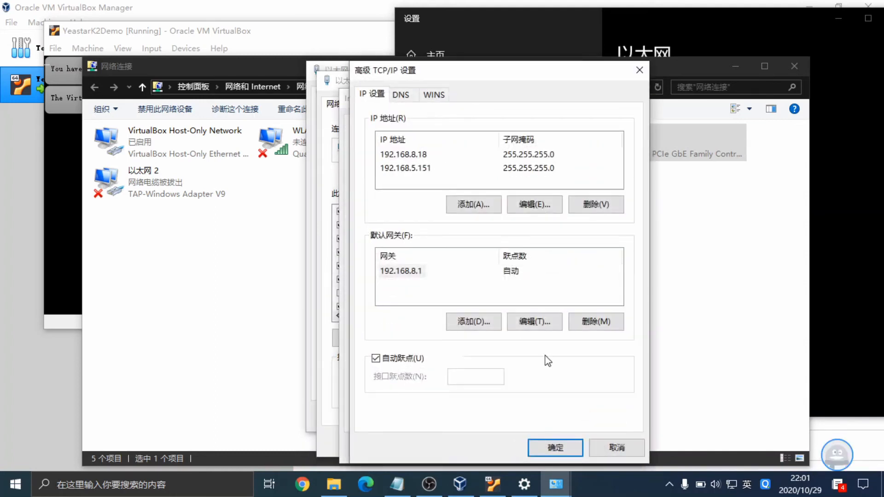
left_click(408, 168)
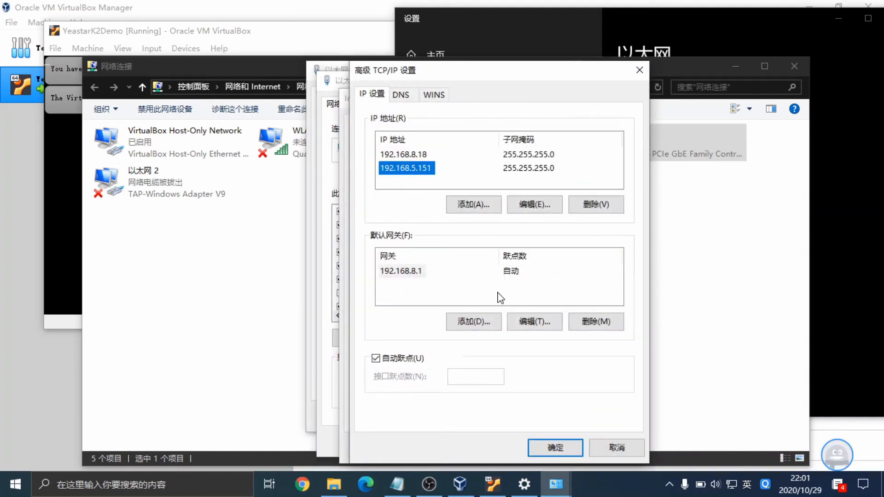
Close the TCP/IP, IPv4, Ethernet Properties and Status dialogs, Network Connections, and Settings.
left_click(639, 70)
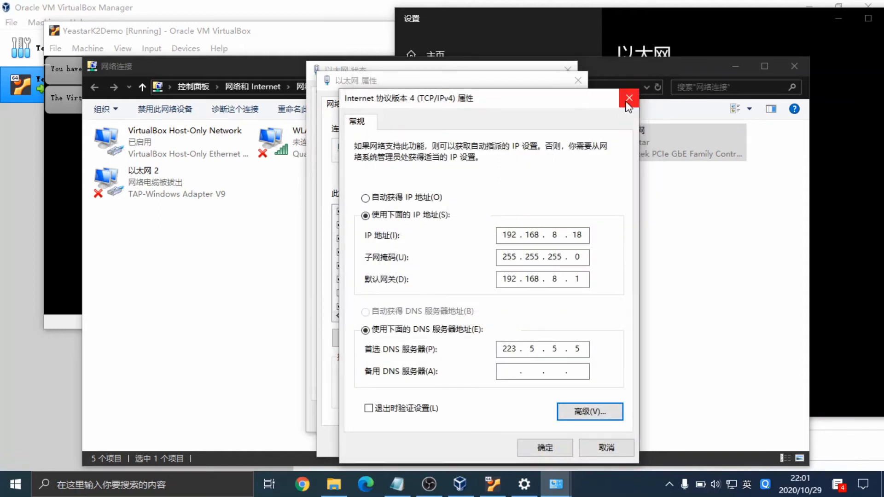
left_click(628, 98)
left_click(578, 81)
left_click(568, 69)
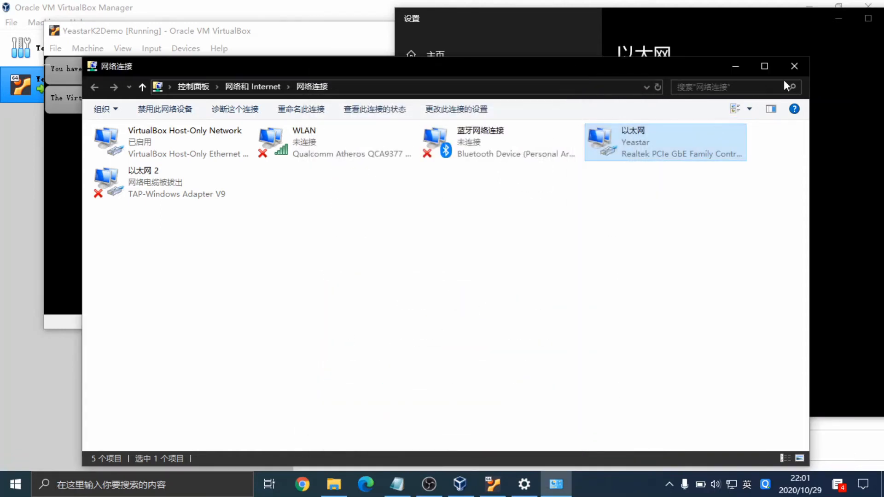
left_click(794, 66)
left_click_drag(597, 18, 419, 68)
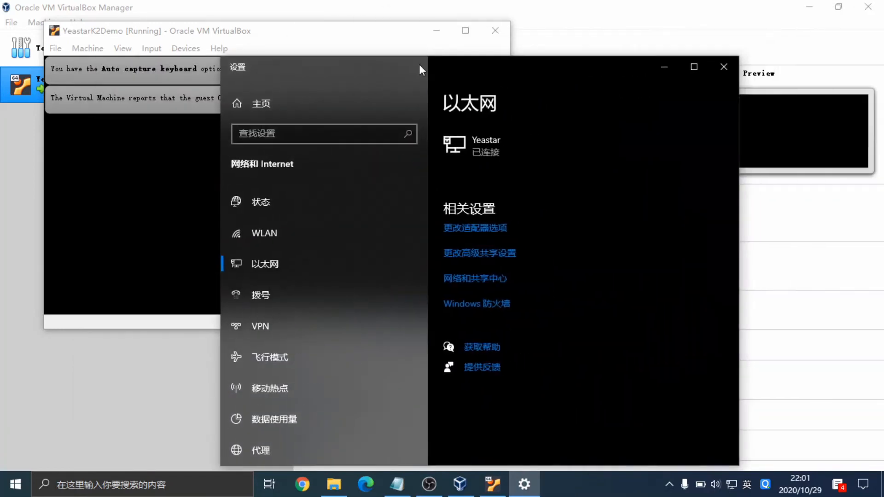
left_click(719, 67)
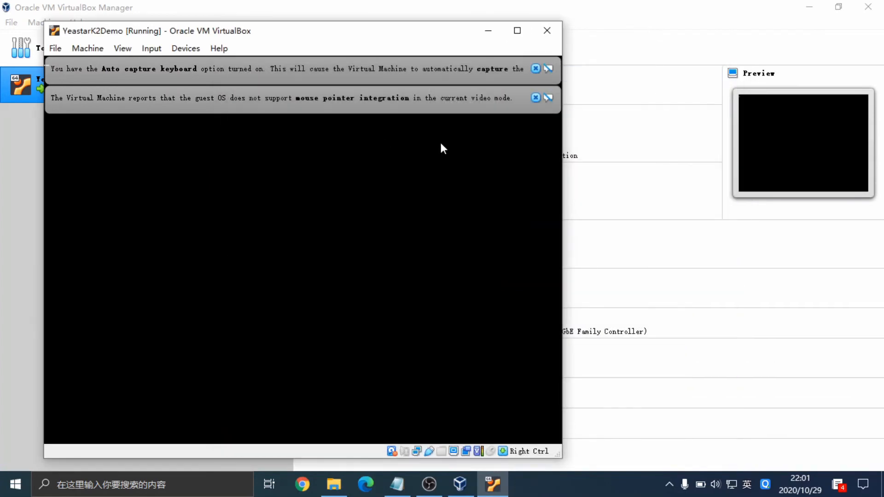
Dismiss the keyboard and mouse notices and log into the PBX console as support.
left_click(535, 69)
left_click(535, 68)
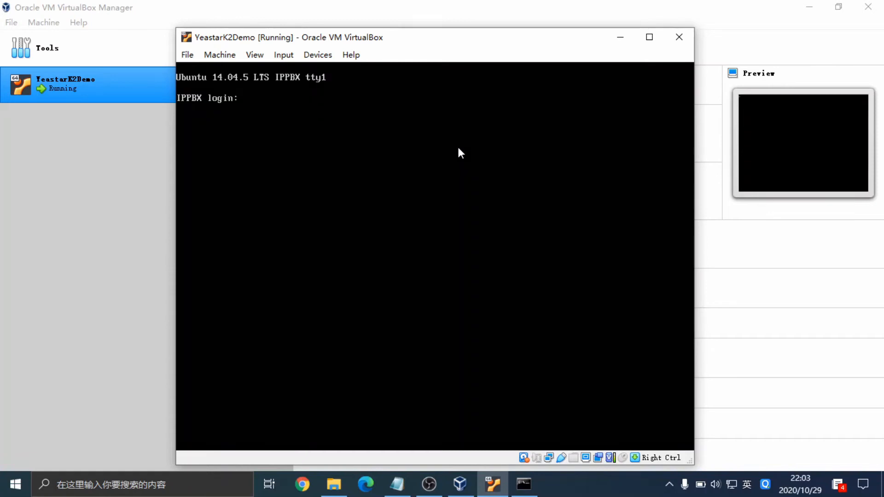
type("support")
key("Return")
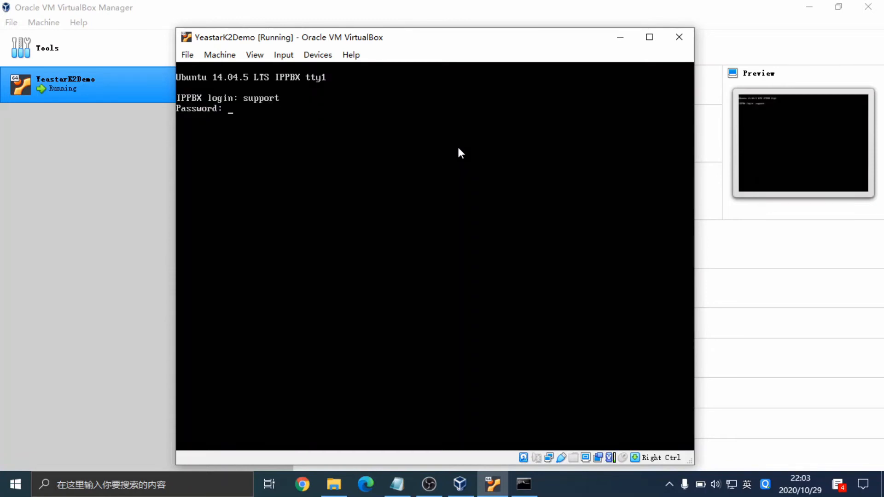
key("Return")
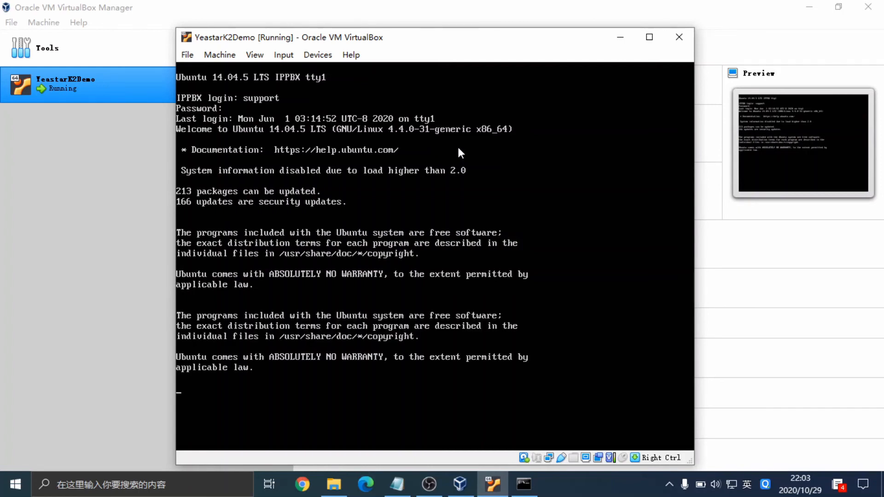
Run ifconfig to confirm eth0 is 192.168.5.150, then ping 192.168.5.151 with 0% loss.
type("fconfig")
key("Return")
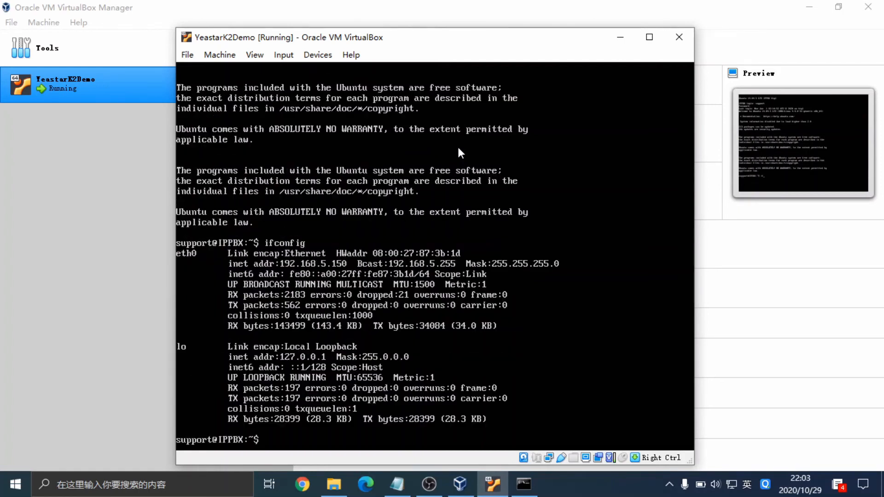
type("ping 192.")
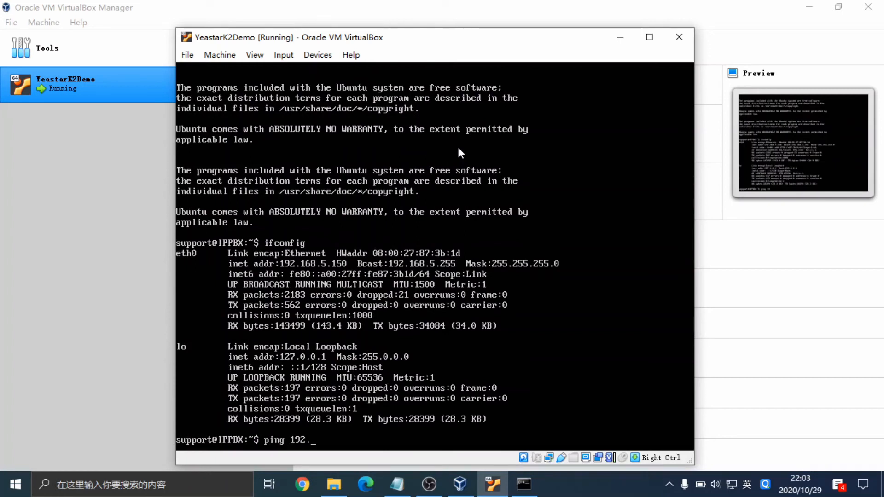
type("168.5.151")
key("Return")
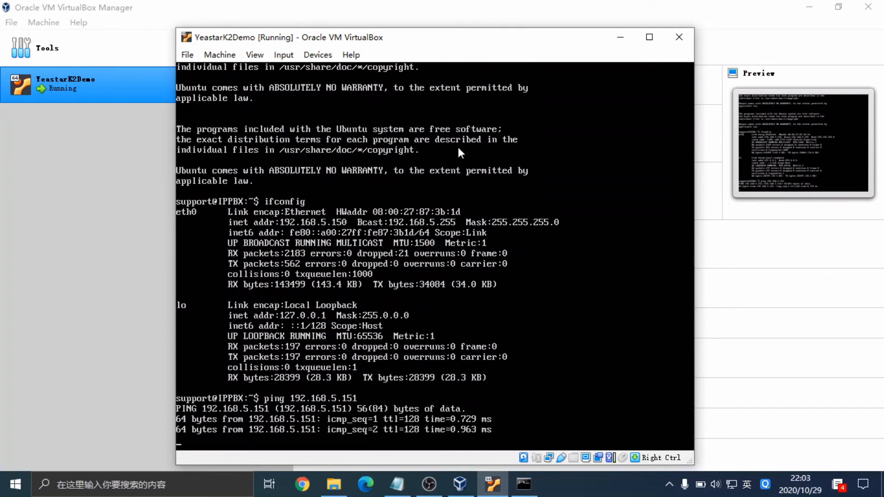
key("ctrl+c")
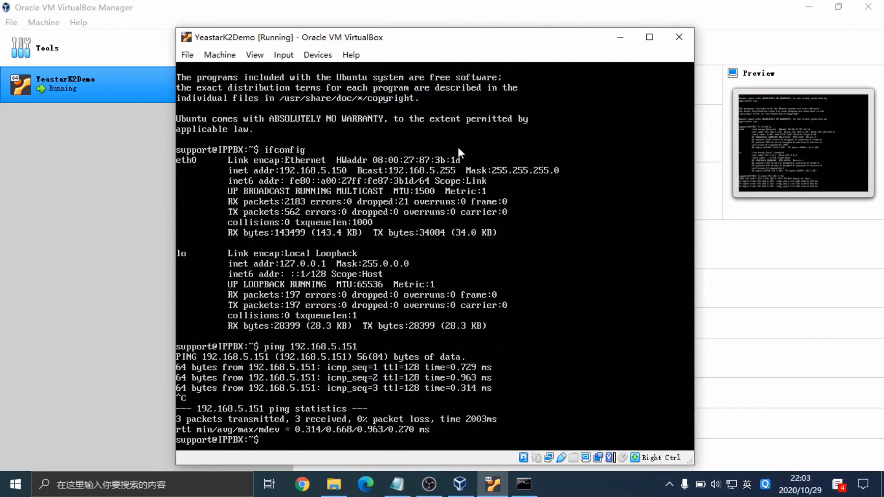
Ping the PBX at 192.168.5.150 from the host Command Prompt: 3 received, 0% loss.
left_click(524, 484)
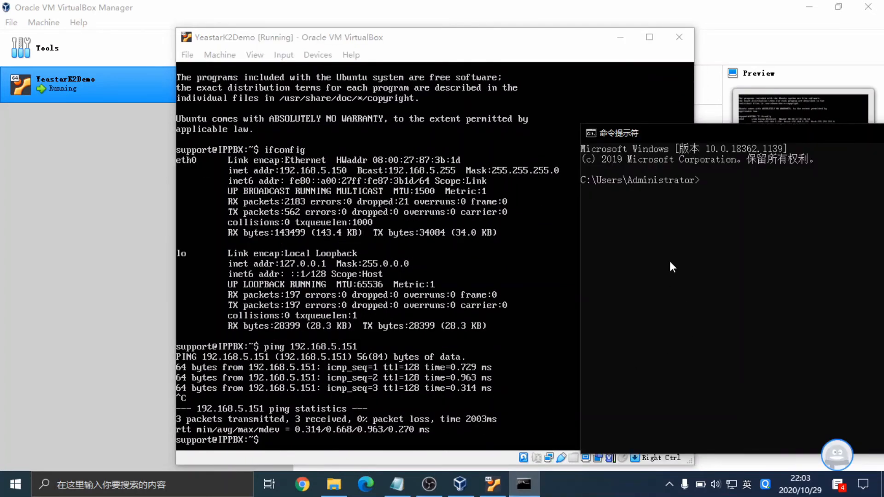
type("ping 192.168.5.150")
key("Return")
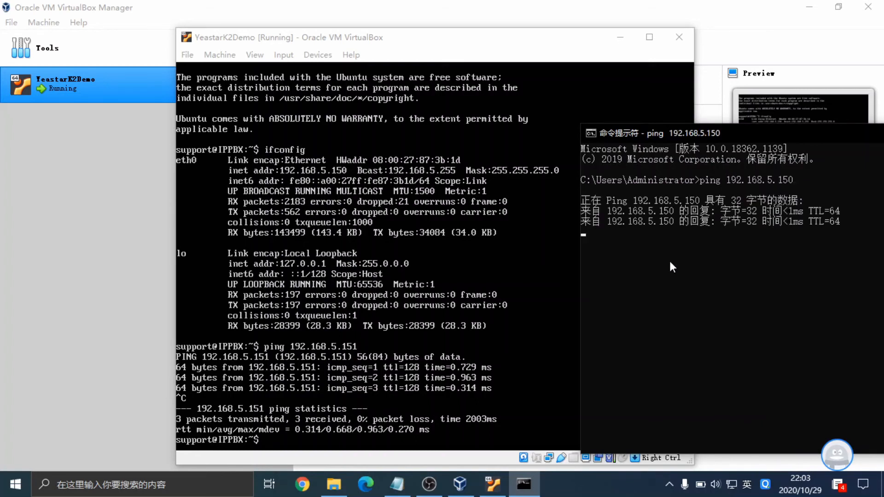
key("ctrl+c")
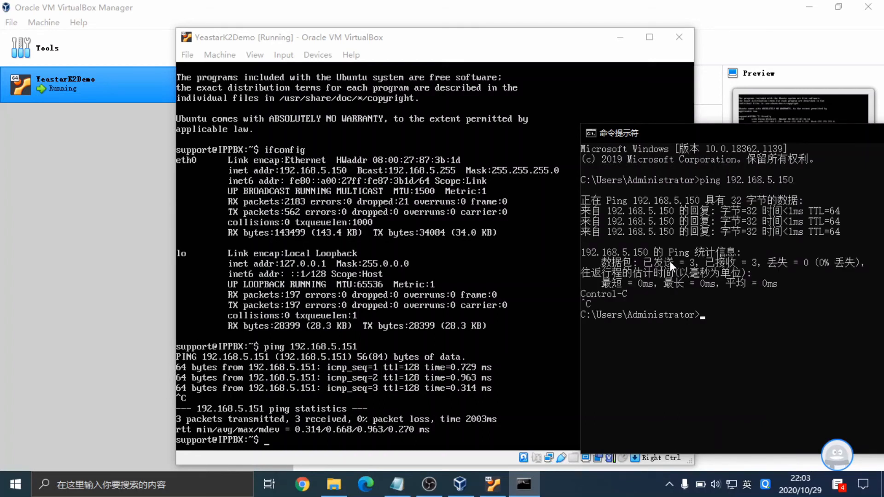
left_click(154, 360)
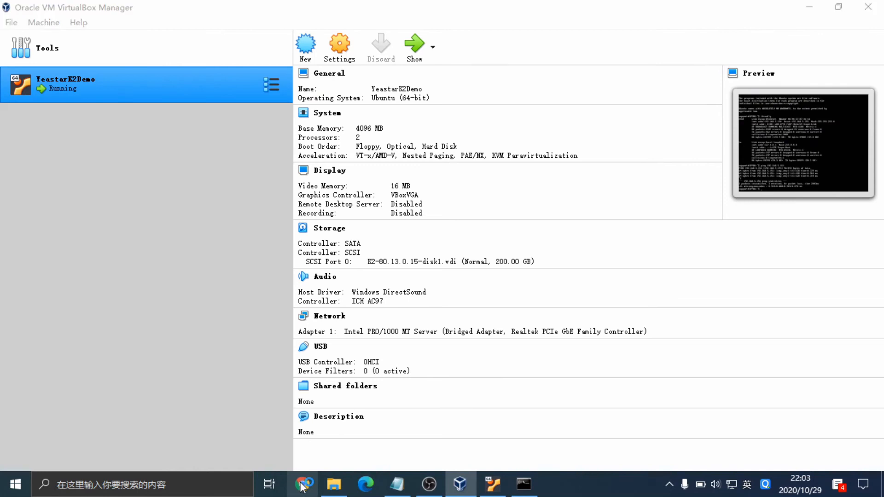
Open Chrome and load the Yeastar PBX login page at 192.168.5.150:8088.
left_click(303, 485)
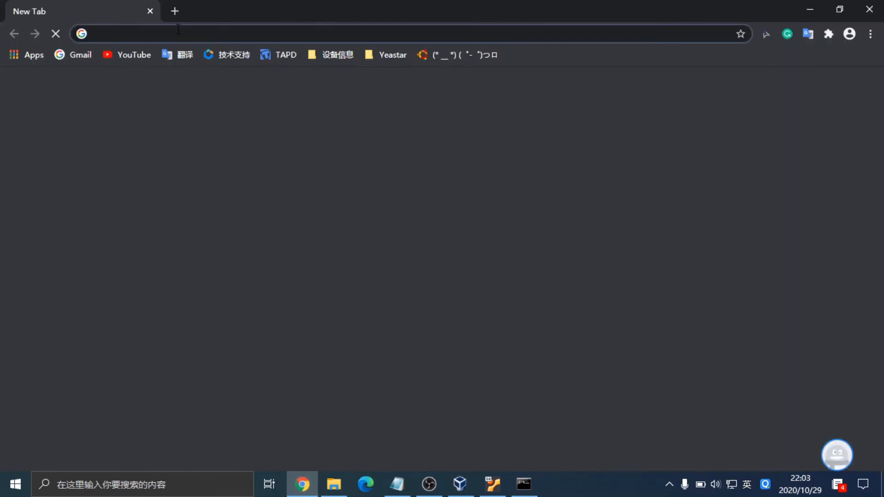
type("192")
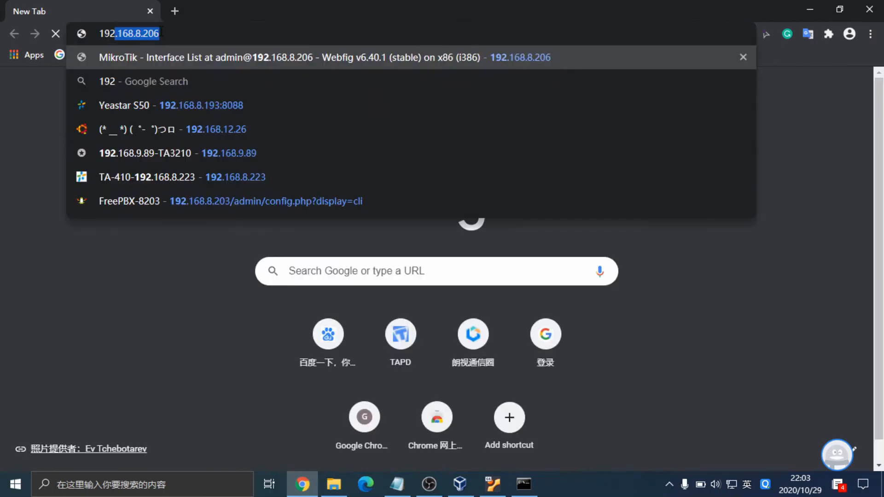
type(".1")
type("68.5.15")
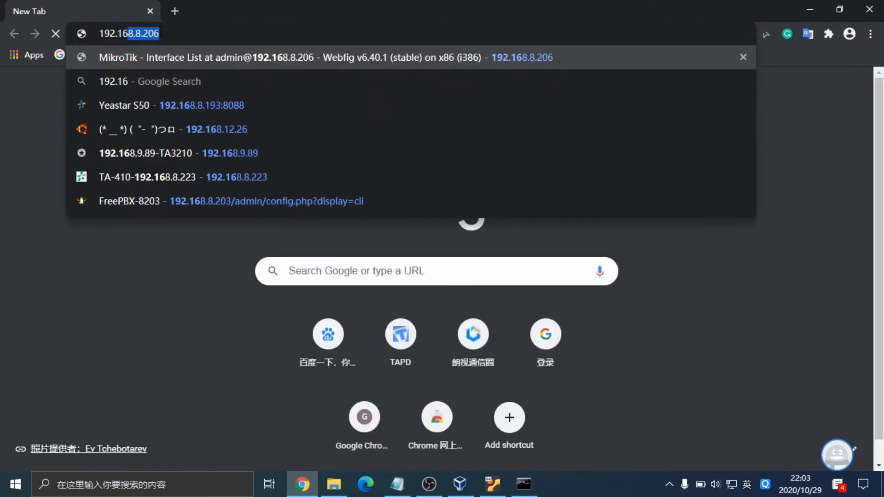
type("0:8088")
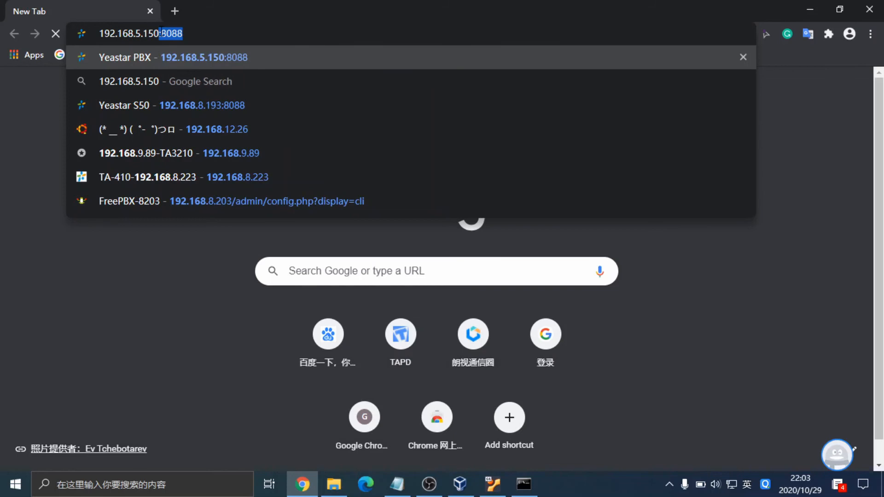
key("Return")
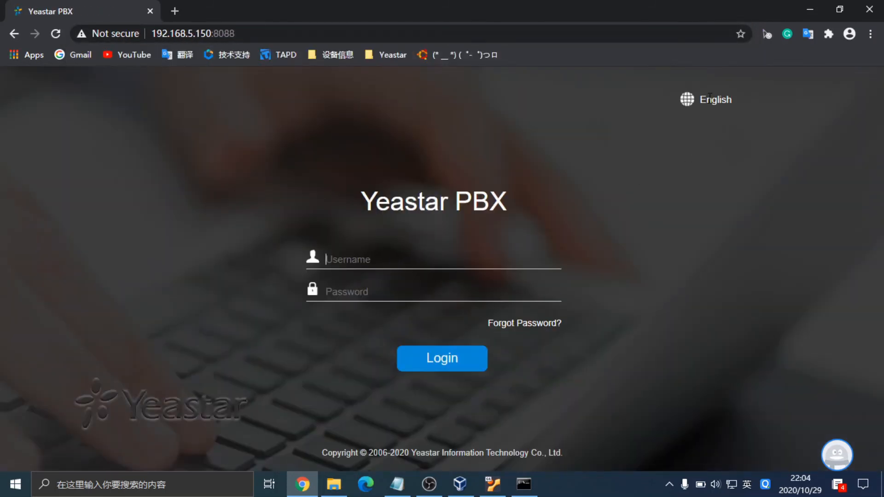
left_click(372, 259)
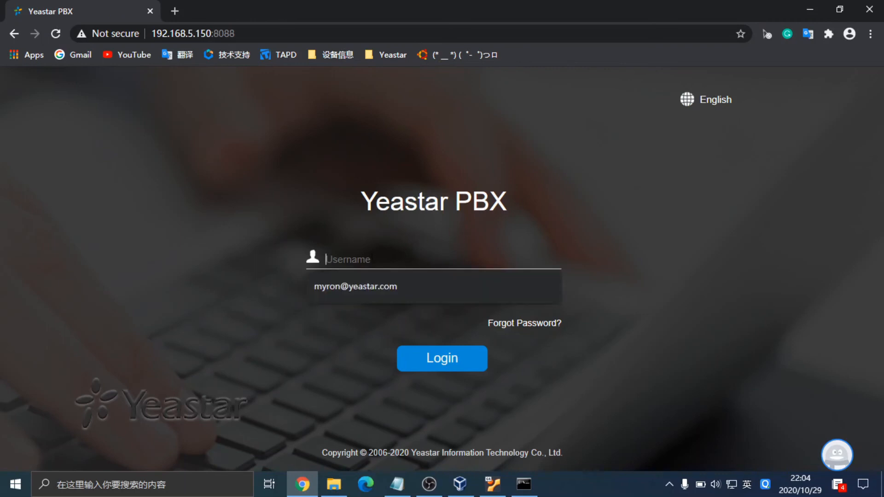
Sign in as admin with the password, accept the data processing agreement, and close the Configuration Wizard.
type("adm")
type("pas")
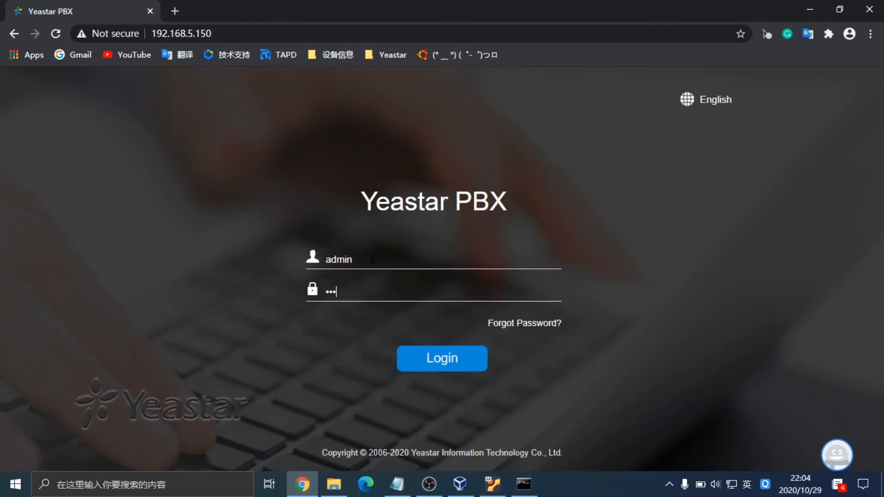
left_click(436, 359)
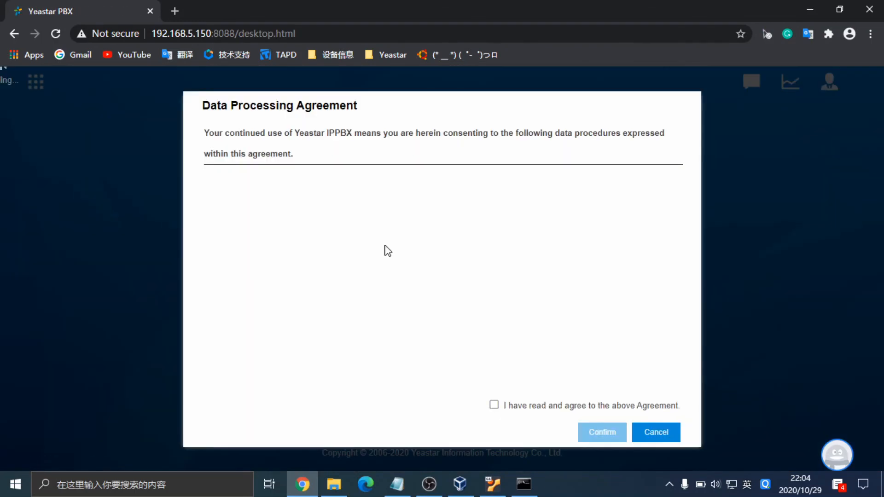
left_click(495, 405)
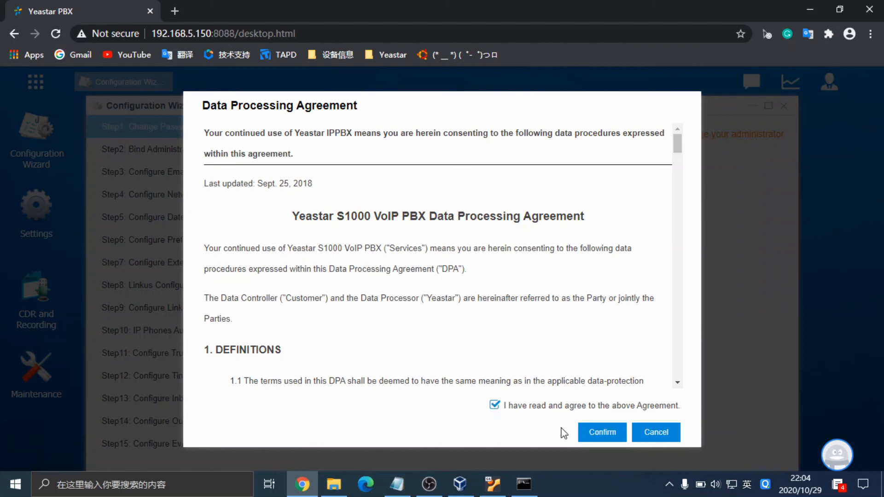
left_click(610, 438)
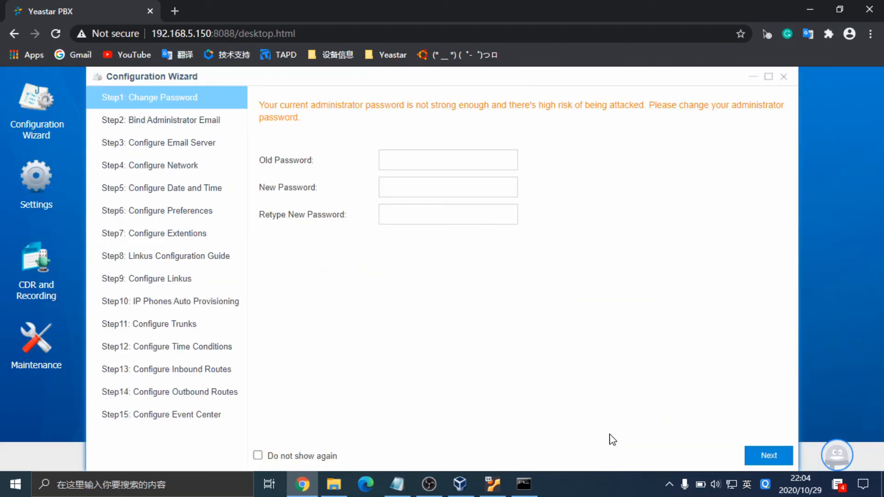
left_click(784, 77)
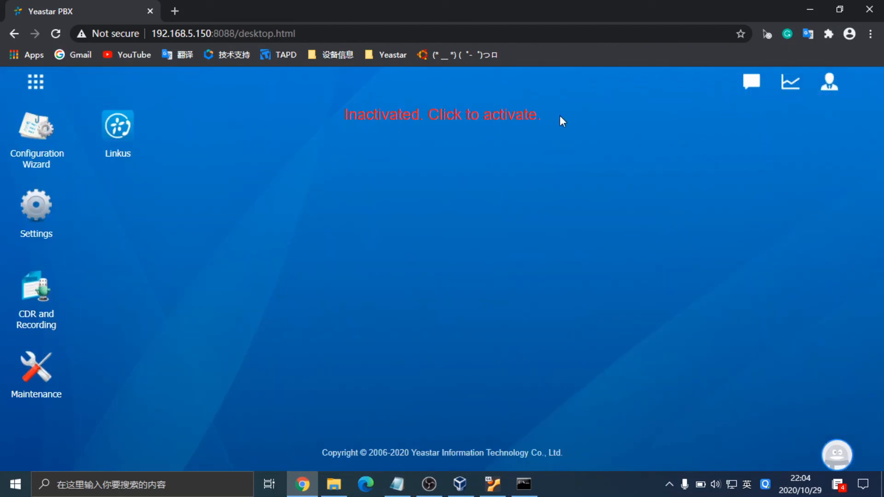